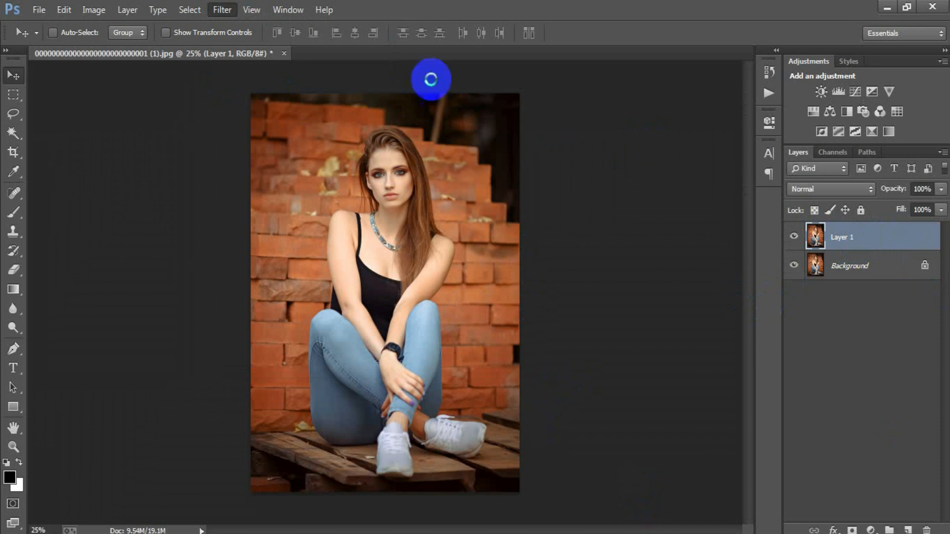
Open the Camera Raw filter on Layer 1 and set Temperature to -10, Tint to -10 and Contrast to -50.
key(ctrl+shift+a)
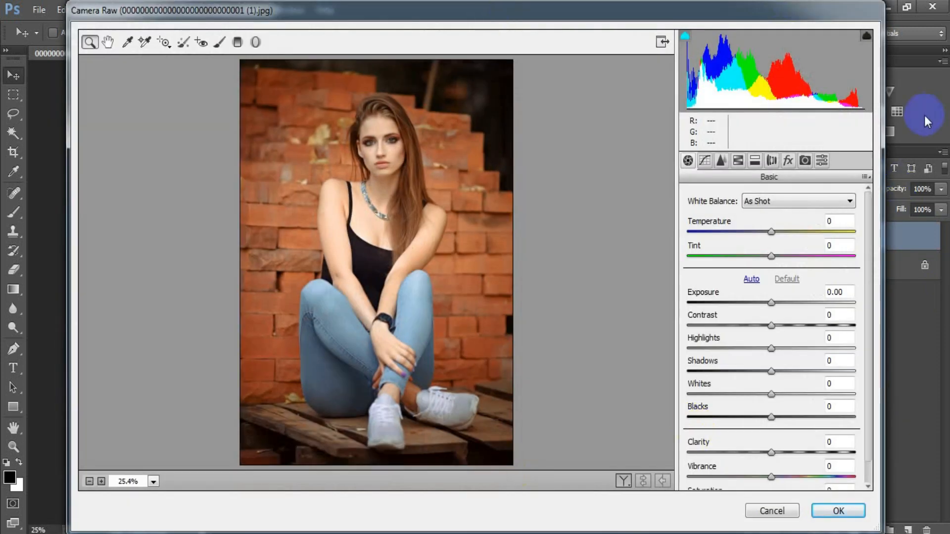
drag(770, 230, 762, 257)
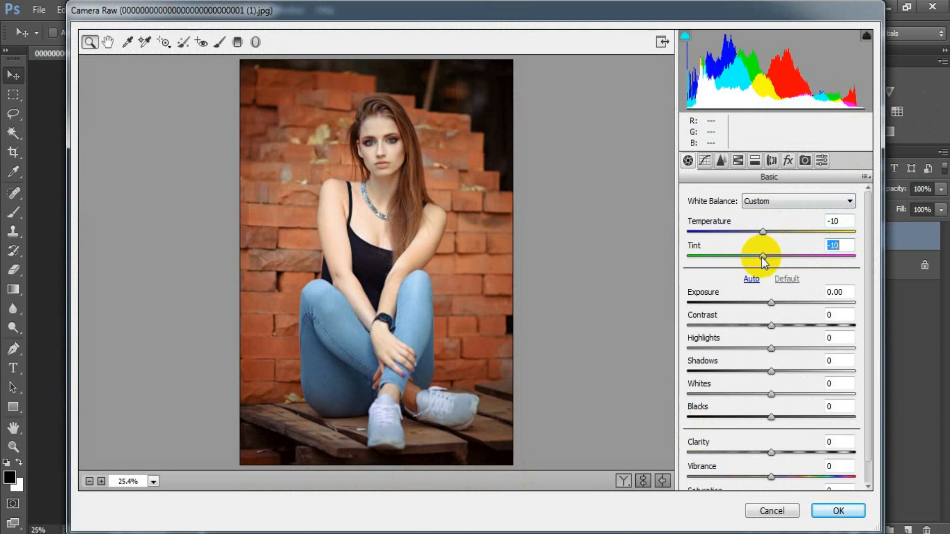
click(765, 325)
drag(765, 327, 726, 325)
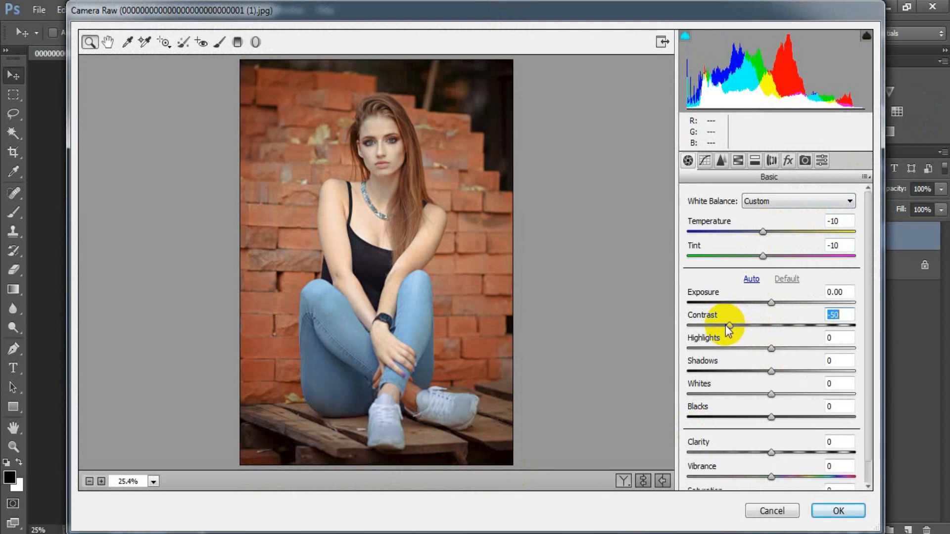
Set the basic tones to Highlights -40, Shadows -20, Whites -40 and Blacks +40.
drag(770, 348, 737, 353)
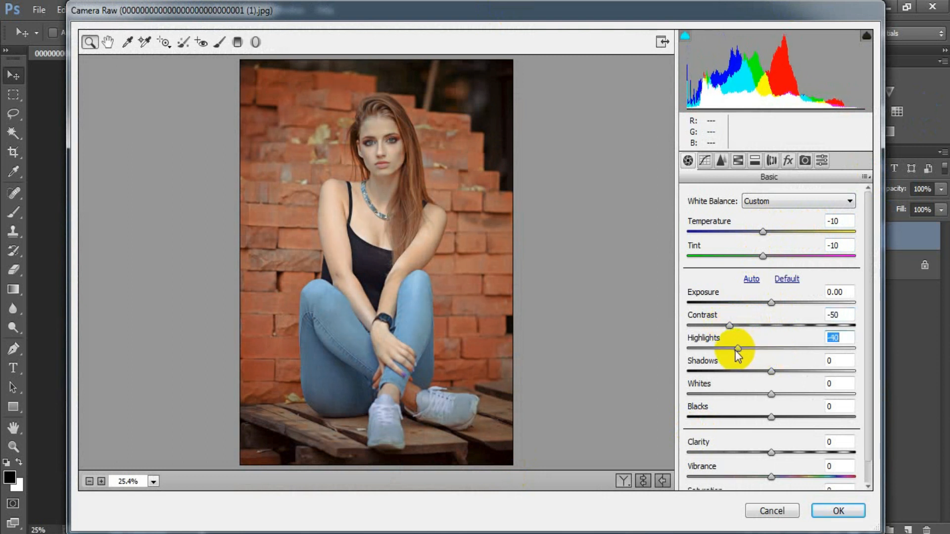
drag(769, 371, 753, 371)
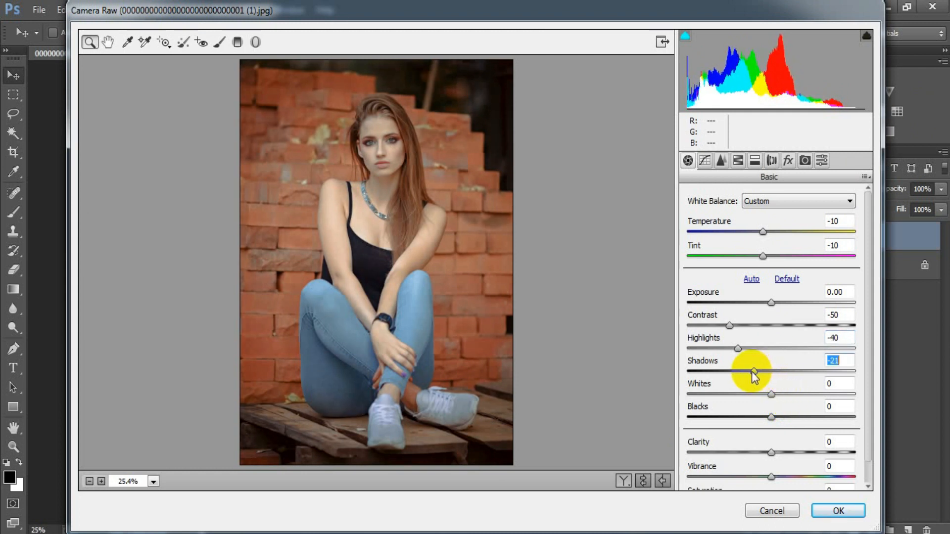
drag(754, 377, 755, 379)
drag(777, 395, 738, 391)
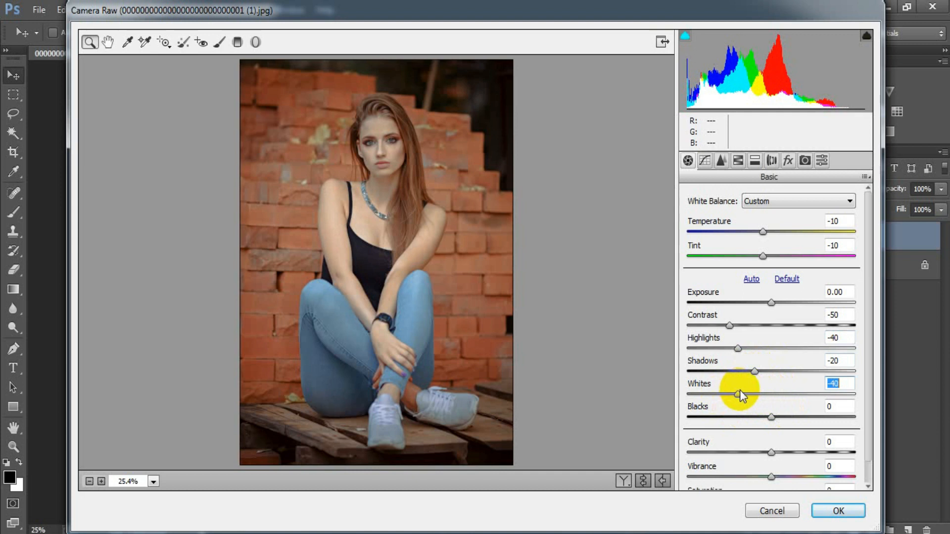
drag(770, 417, 803, 424)
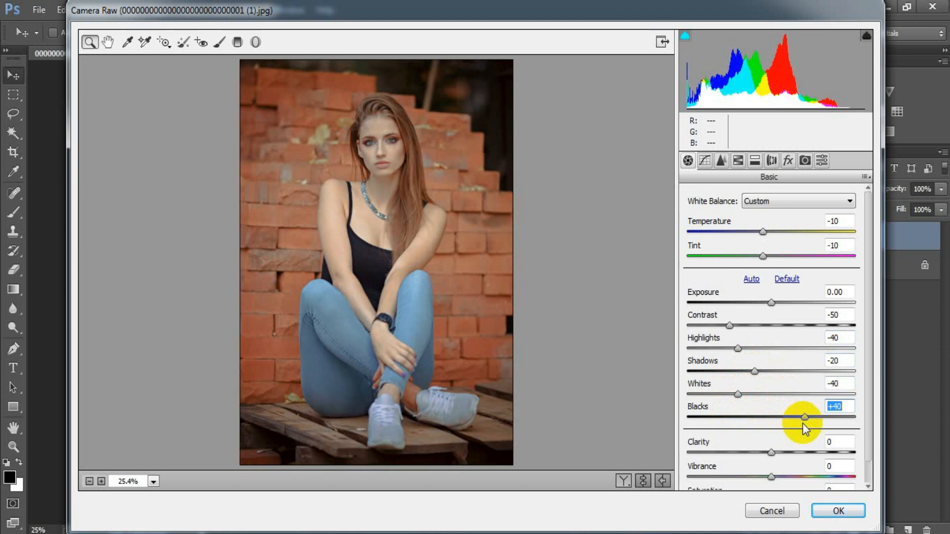
Set Clarity to -10, Vibrance to -10 and Saturation to +10 in the basic adjustments.
drag(772, 452, 764, 482)
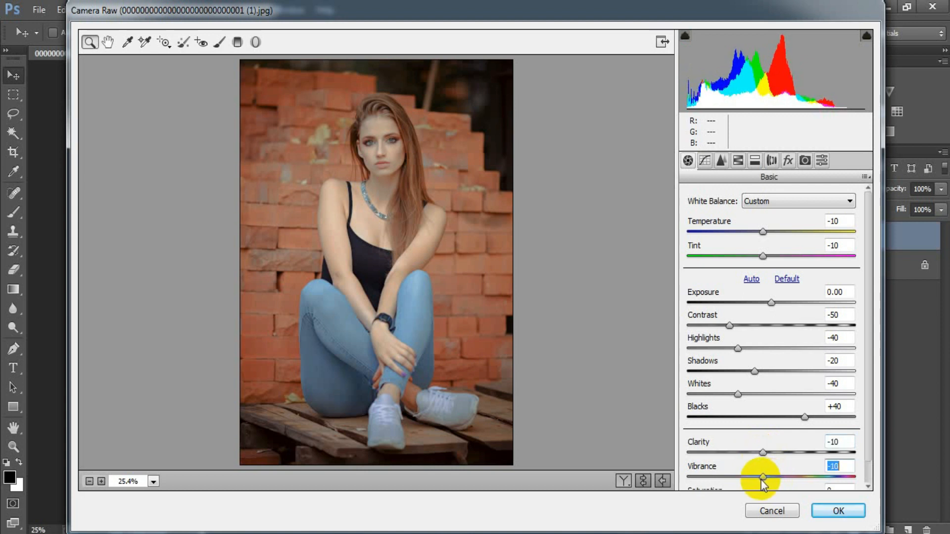
drag(869, 435, 868, 465)
drag(771, 478, 778, 480)
click(839, 467)
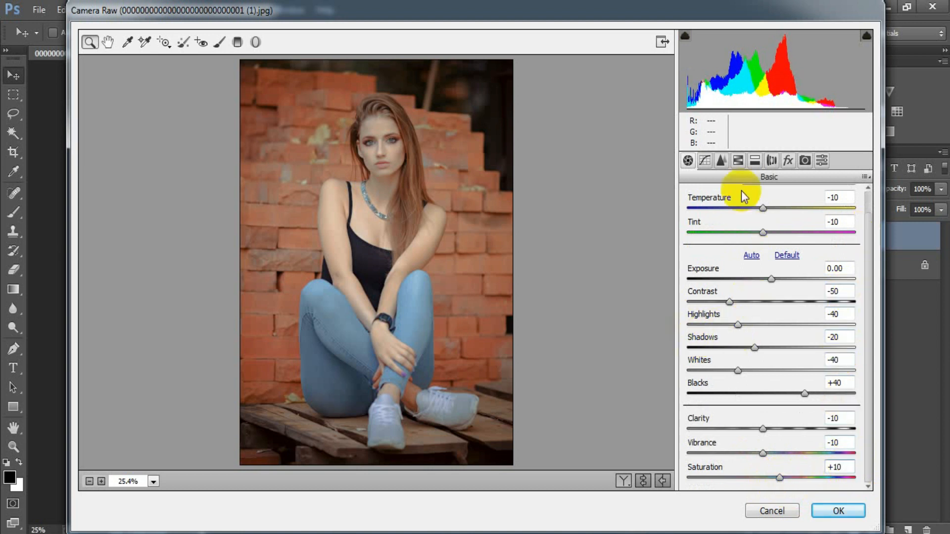
Shape the RGB point tone curve with input/output points at 11/0, 69/53, 125/120 and 186/197.
click(705, 160)
drag(687, 447, 693, 452)
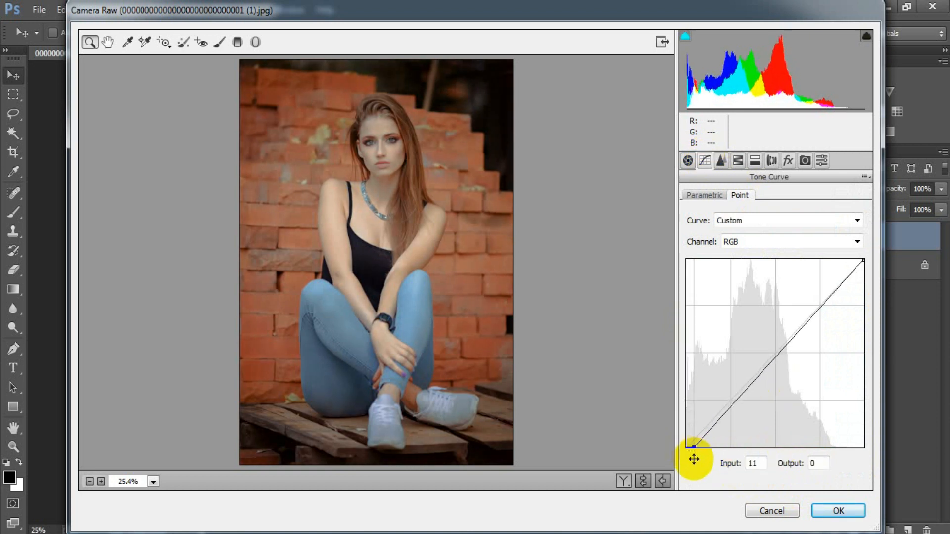
drag(733, 404, 734, 408)
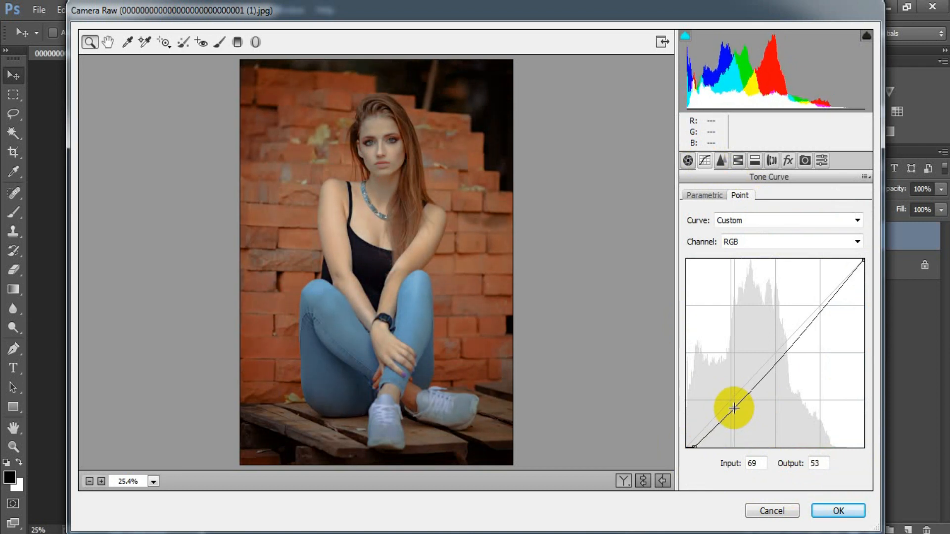
click(774, 361)
drag(774, 361, 775, 360)
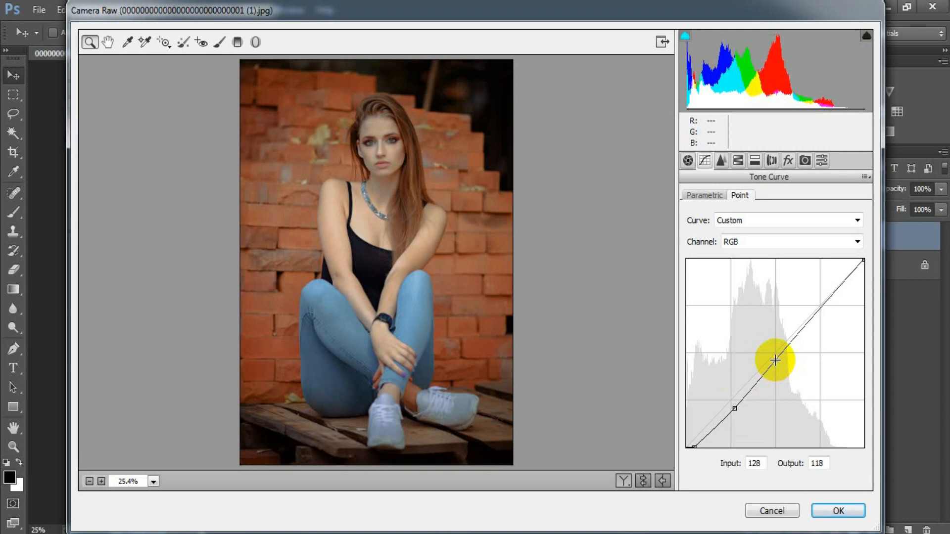
drag(775, 361, 774, 359)
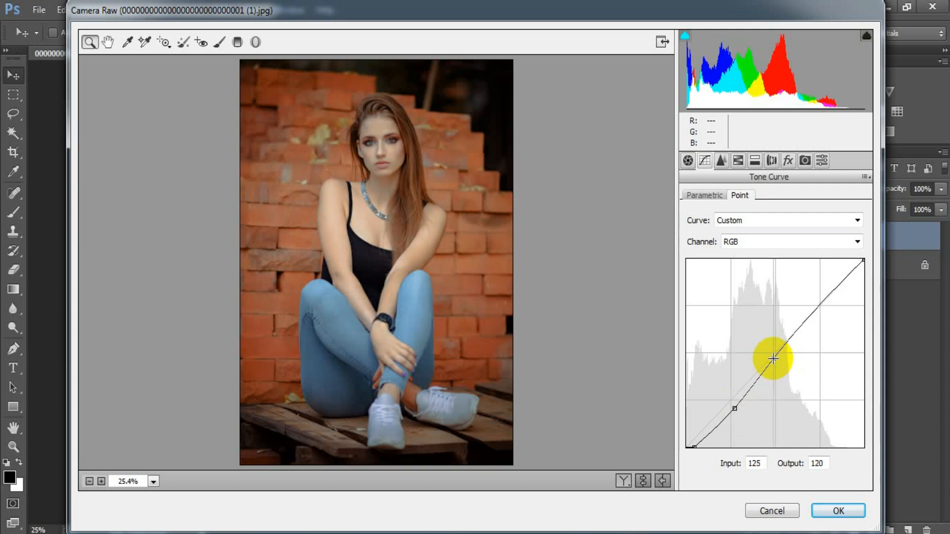
click(817, 304)
drag(816, 304, 815, 301)
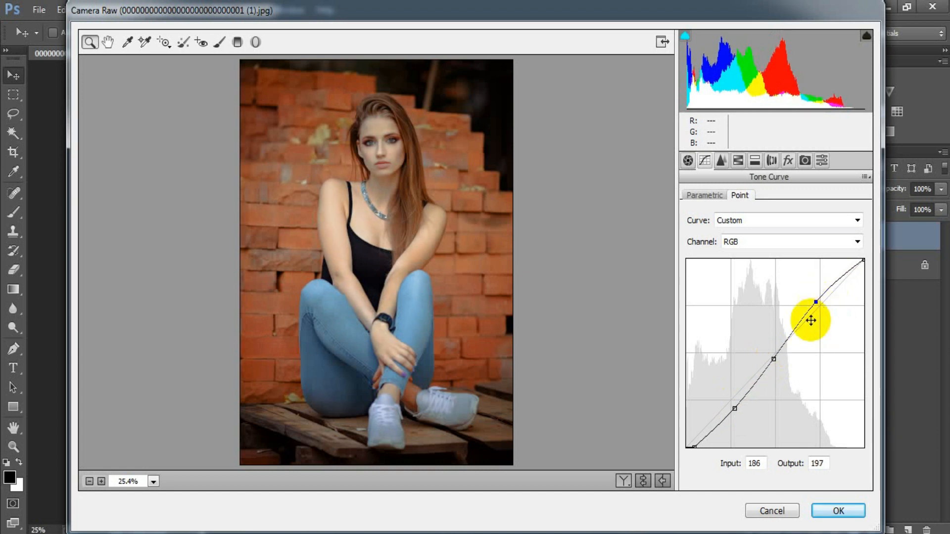
Set the sharpening Amount to 50 and the Color noise reduction to 15.
click(726, 161)
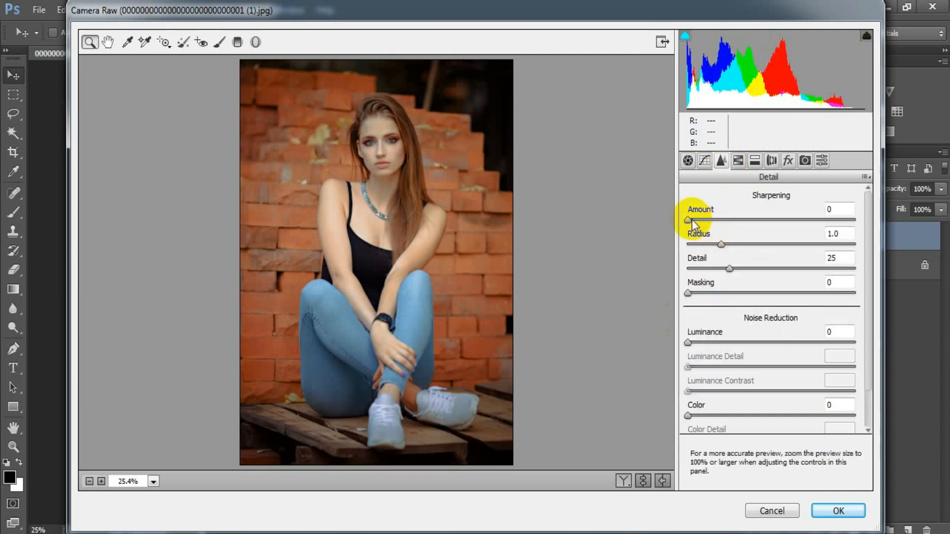
drag(692, 218, 747, 218)
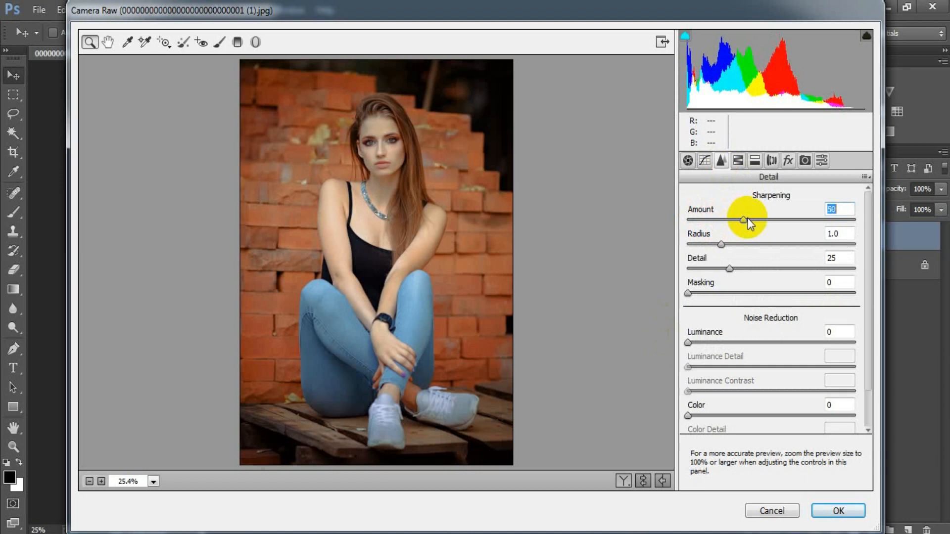
click(688, 416)
drag(688, 414, 712, 414)
click(842, 409)
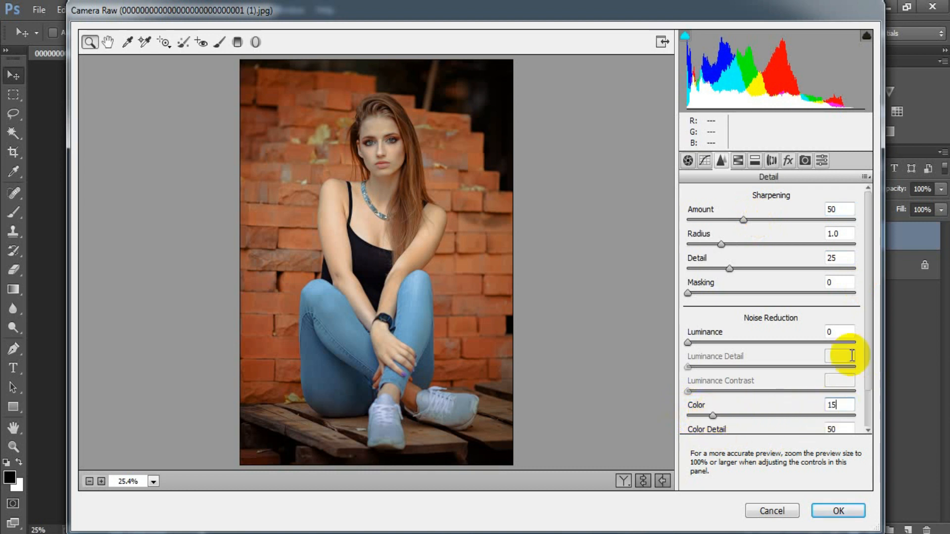
Shift the HSL hue of the Reds to +10 and of the Oranges to -10.
click(738, 160)
click(702, 218)
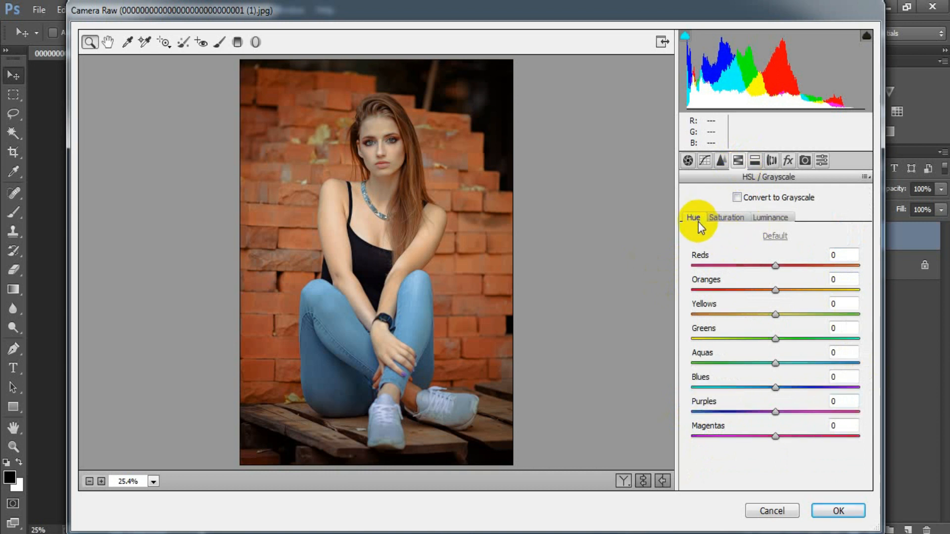
drag(775, 268, 767, 297)
click(836, 279)
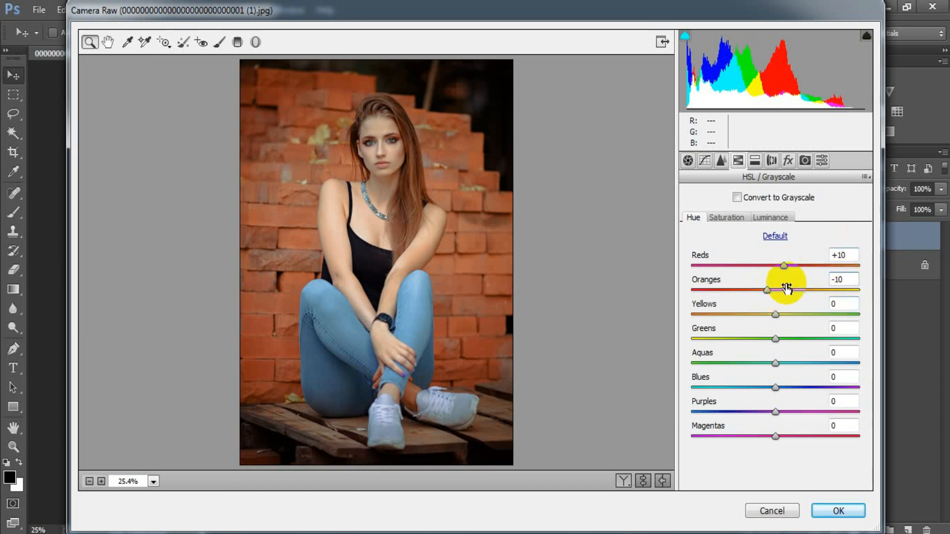
Set the HSL saturation to Reds -20, Oranges +10, Yellows -20, and Greens, Aquas, Blues, Purples and Magentas each -30.
click(733, 219)
drag(776, 265, 759, 272)
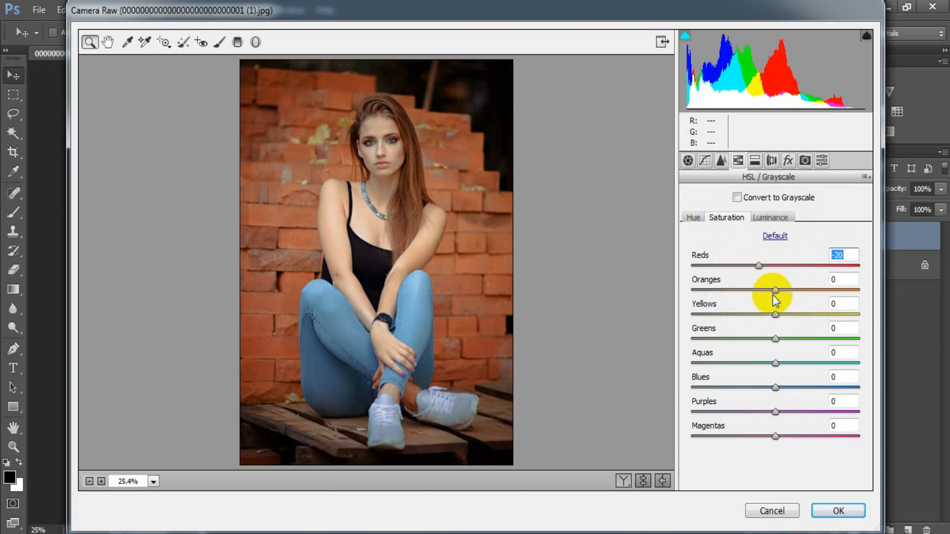
drag(777, 291, 761, 322)
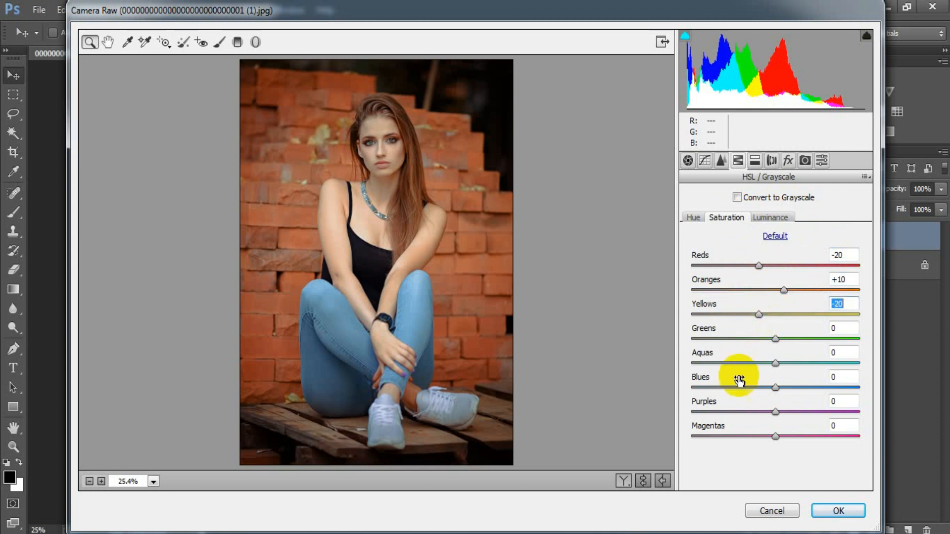
drag(776, 340, 747, 432)
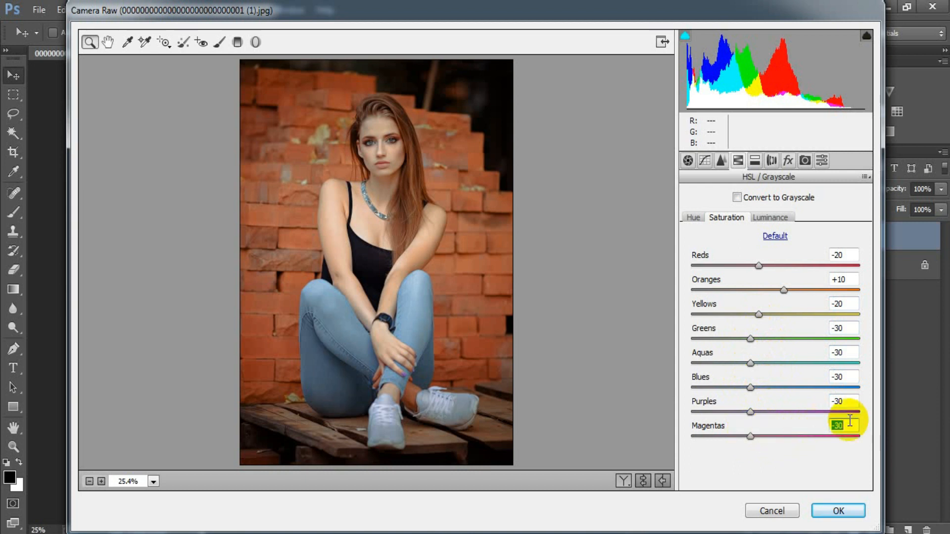
Set the HSL luminance to Oranges +20 and to -30 for each of Greens, Aquas and Blues.
click(767, 217)
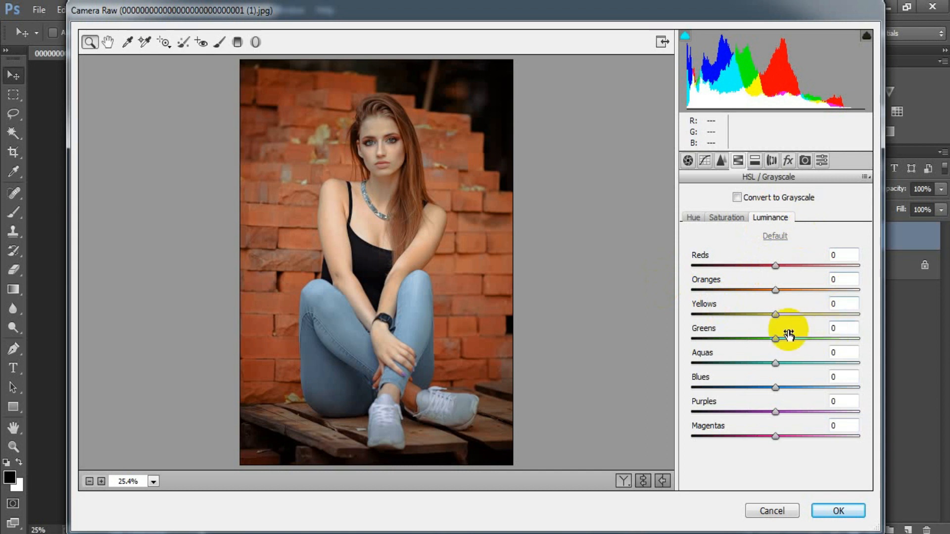
drag(775, 291, 792, 295)
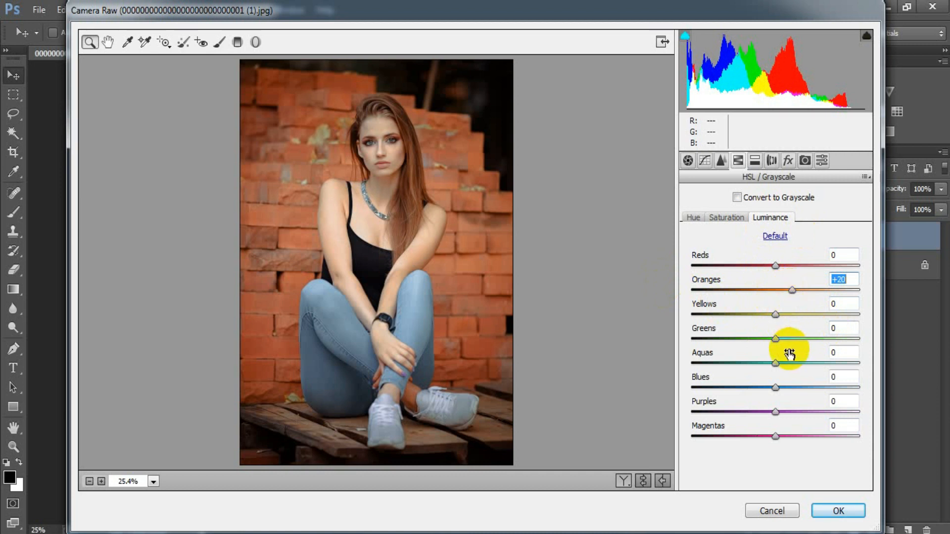
drag(776, 340, 765, 340)
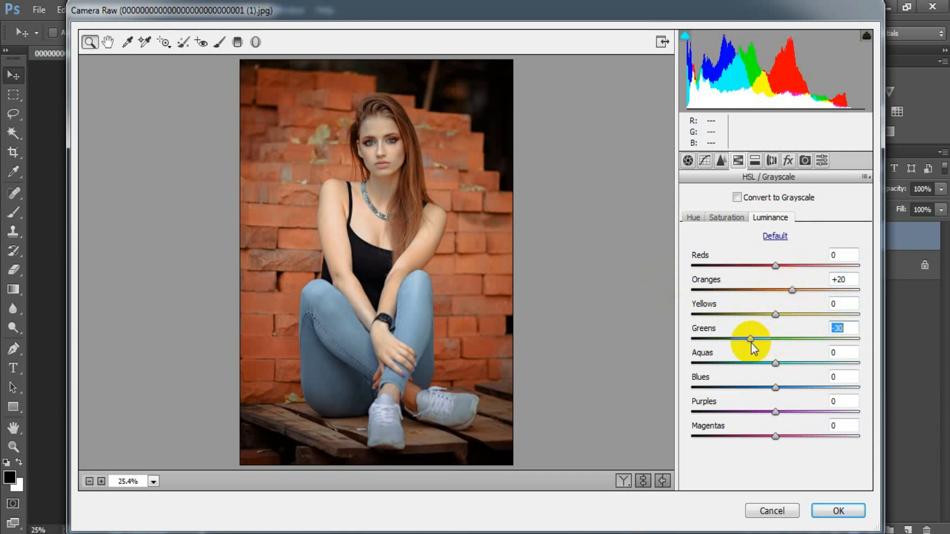
drag(775, 363, 751, 363)
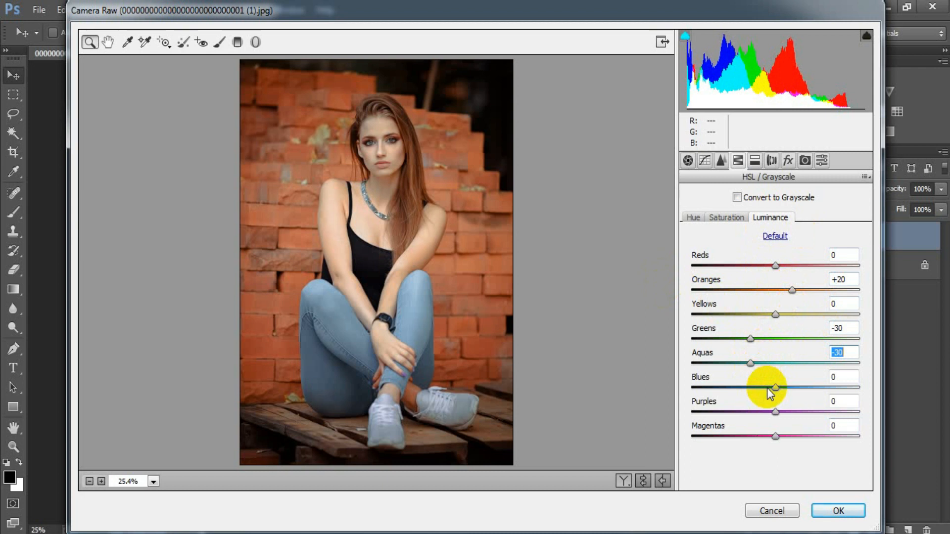
drag(774, 387, 749, 387)
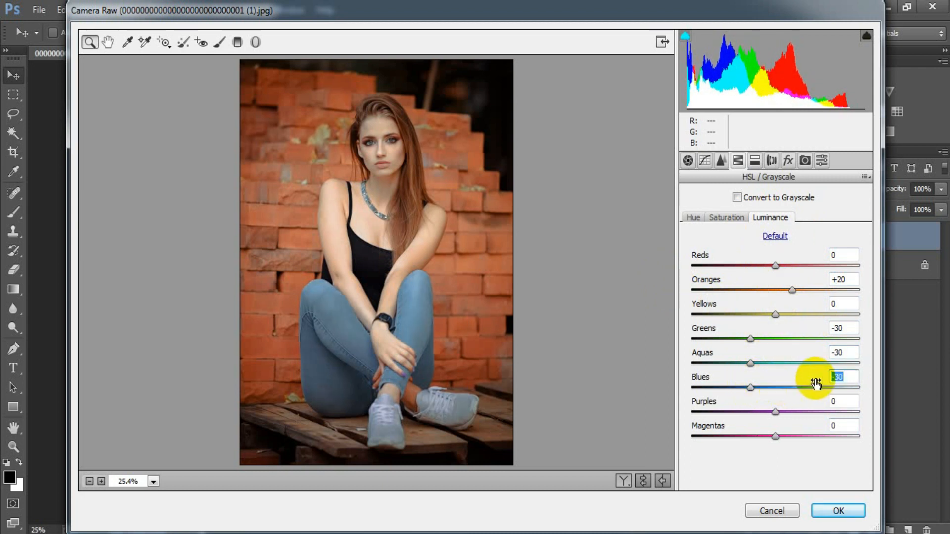
click(846, 377)
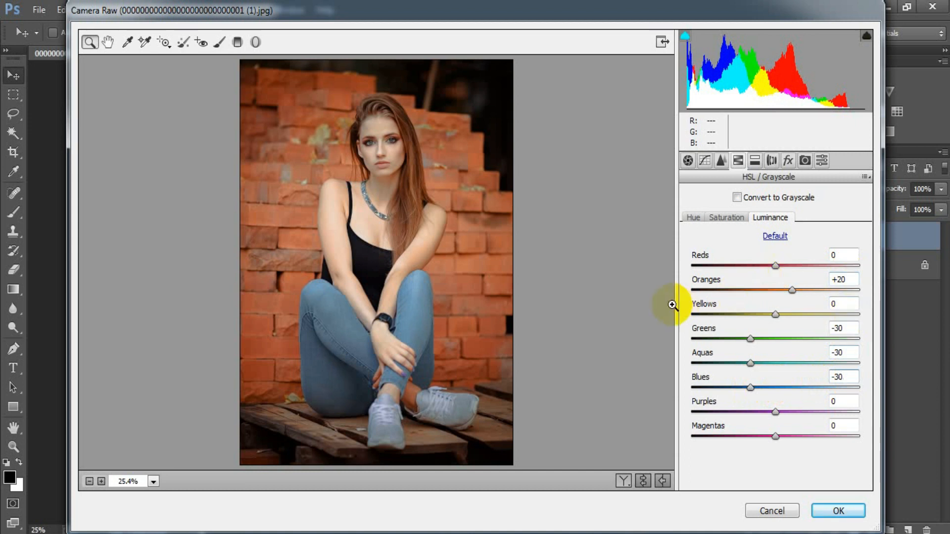
Split-tone the highlights with Hue 260 and Saturation 25.
click(754, 160)
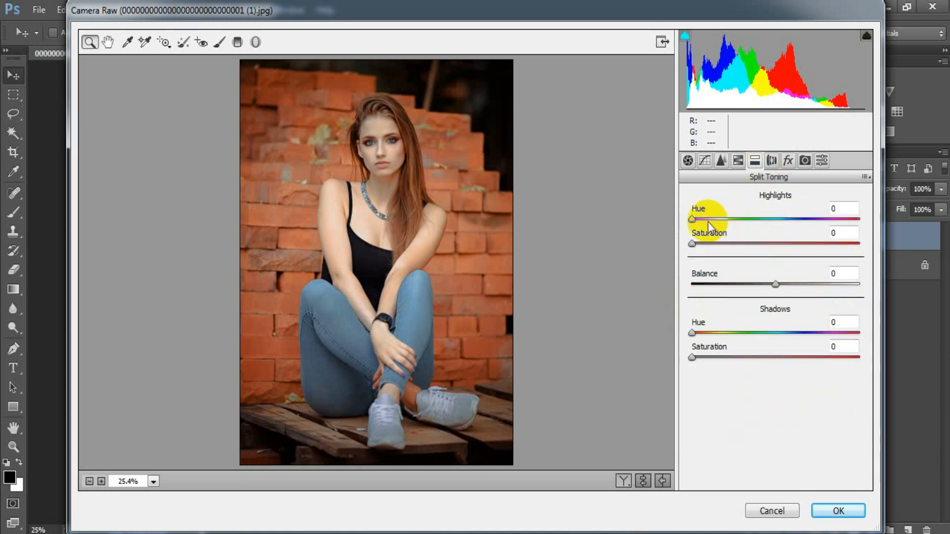
drag(692, 221, 808, 227)
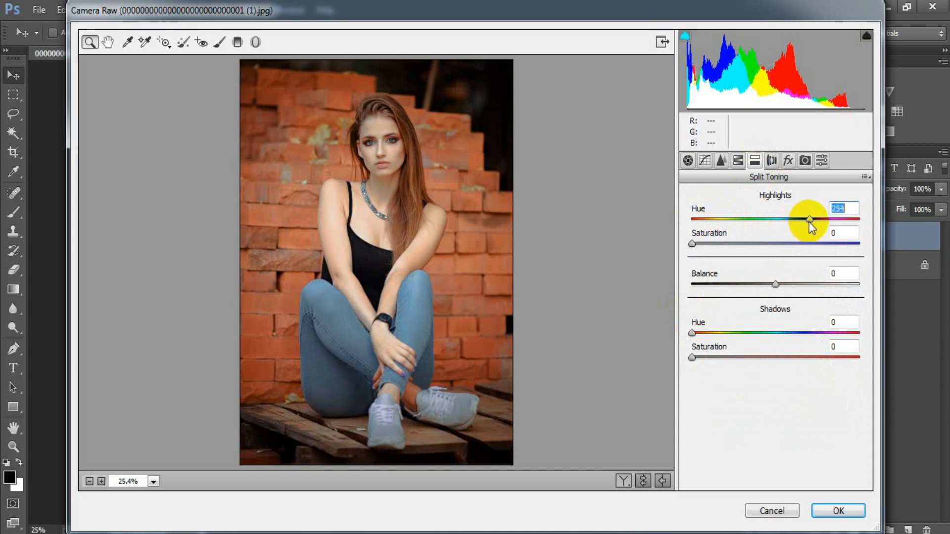
drag(812, 223, 812, 223)
drag(692, 244, 732, 242)
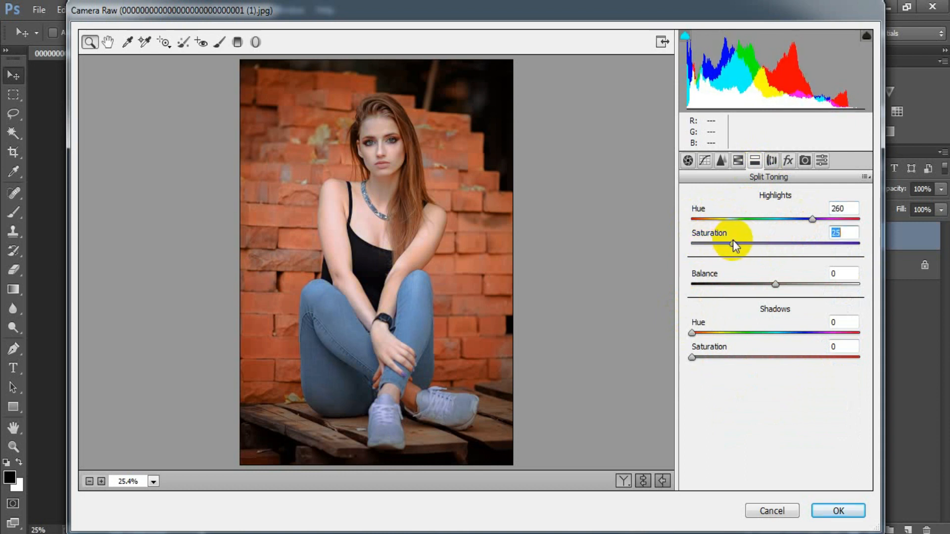
click(841, 233)
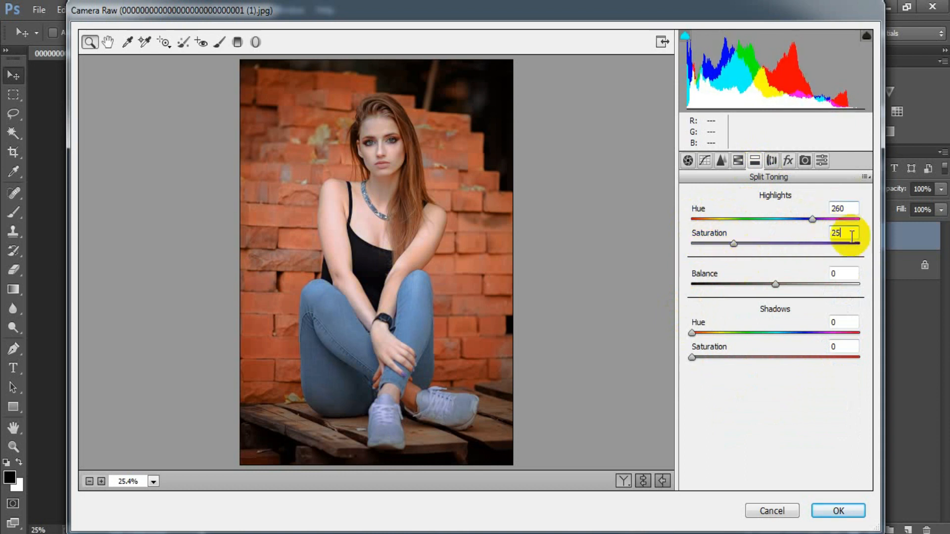
Add grain with an Amount of 30 and compare the before and after versions of the portrait.
click(788, 161)
drag(695, 224, 737, 224)
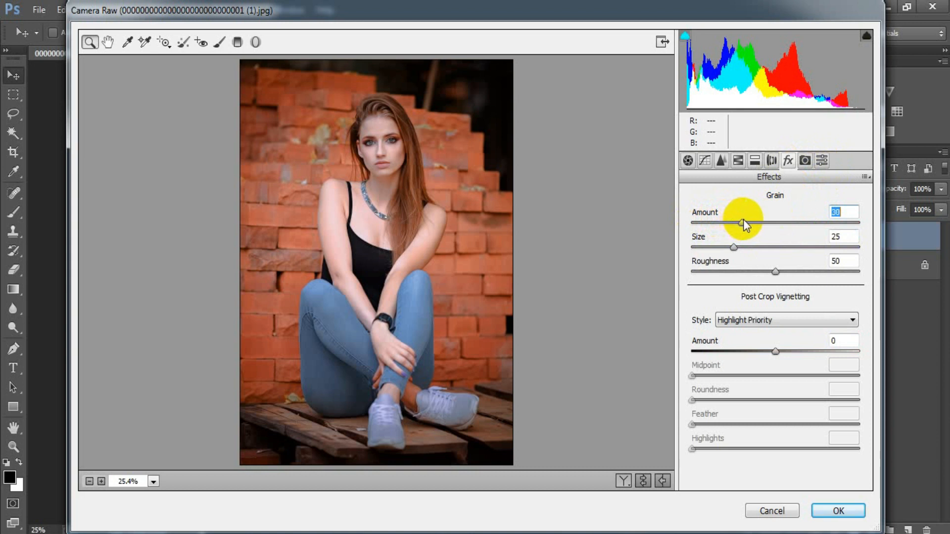
click(841, 212)
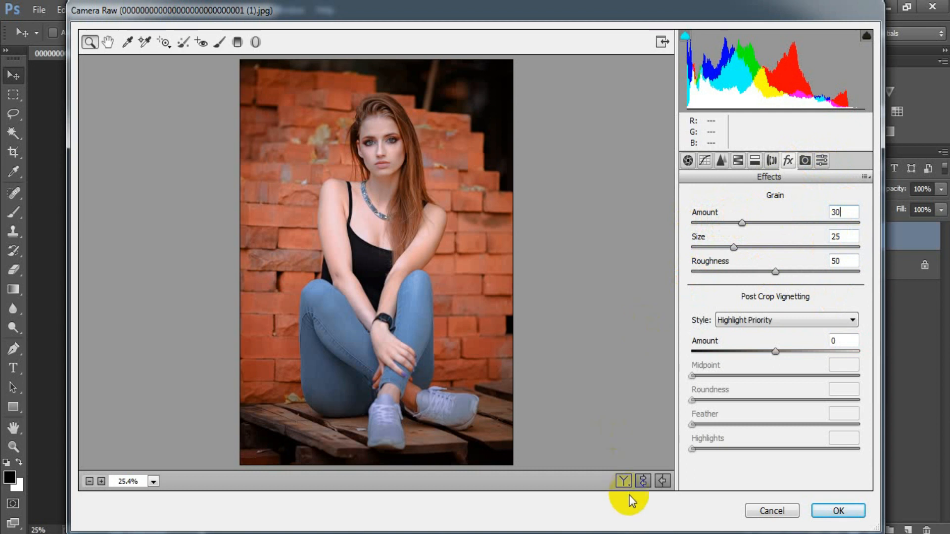
click(643, 481)
click(643, 481)
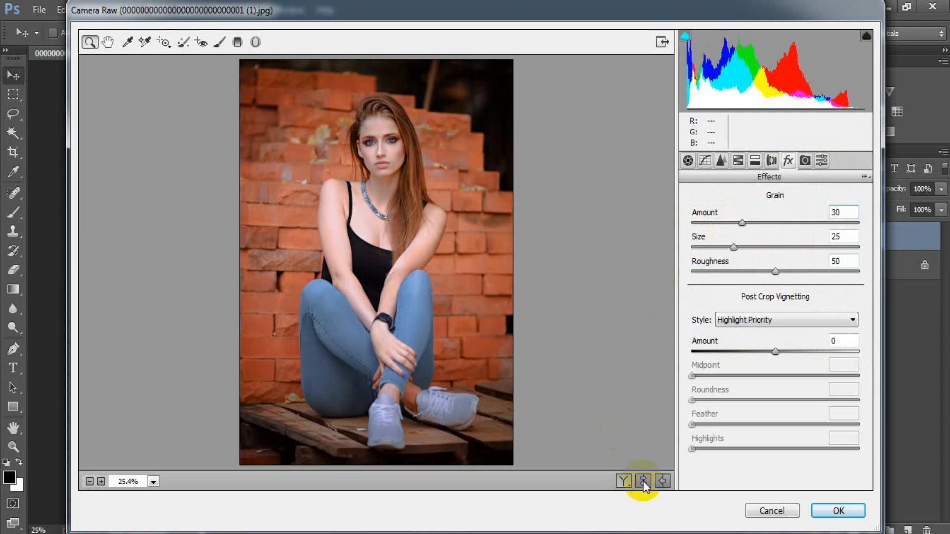
Apply the Camera Raw grade to Layer 1 and toggle the layer's visibility to compare it with the original portrait.
click(626, 481)
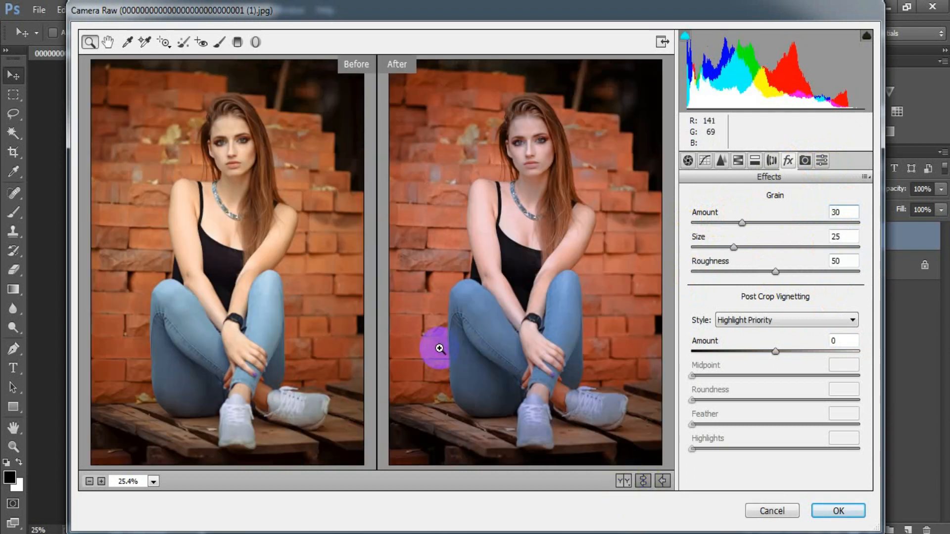
click(835, 510)
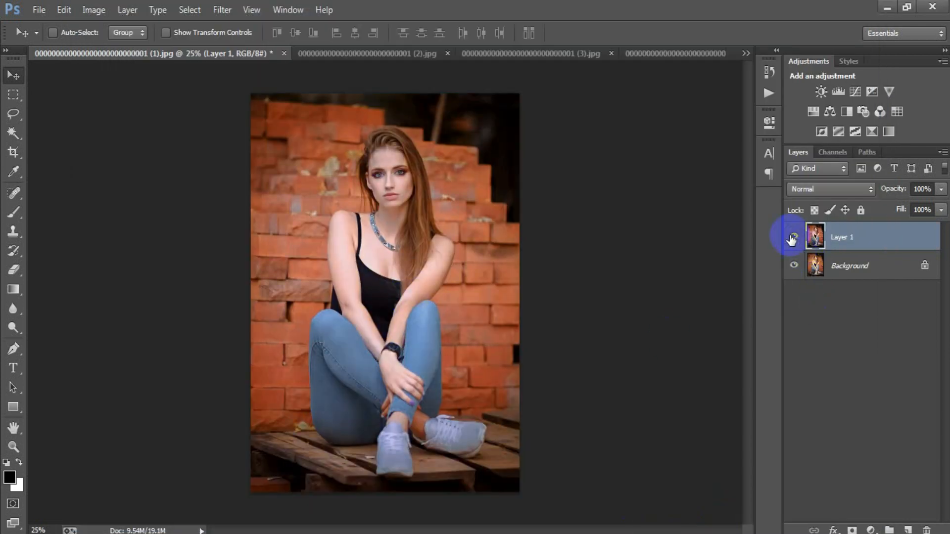
click(793, 239)
click(792, 238)
click(793, 238)
click(792, 238)
Compare the graded Layer 1 with the original background in images (2) and (3) by toggling its visibility.
click(385, 60)
click(792, 232)
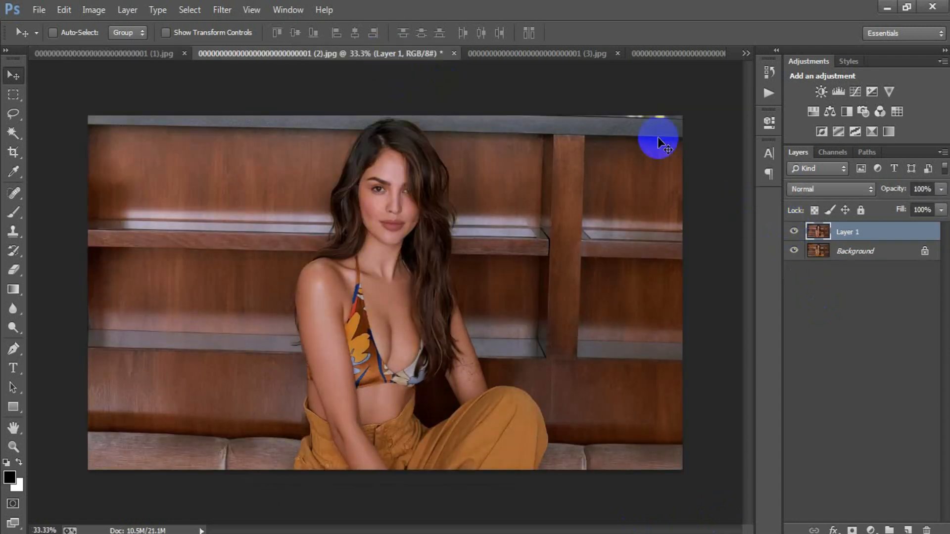
click(515, 59)
click(793, 232)
click(793, 232)
click(793, 232)
click(792, 232)
Switch to image (4) and toggle Layer 1's visibility to compare the graded and original versions.
click(681, 50)
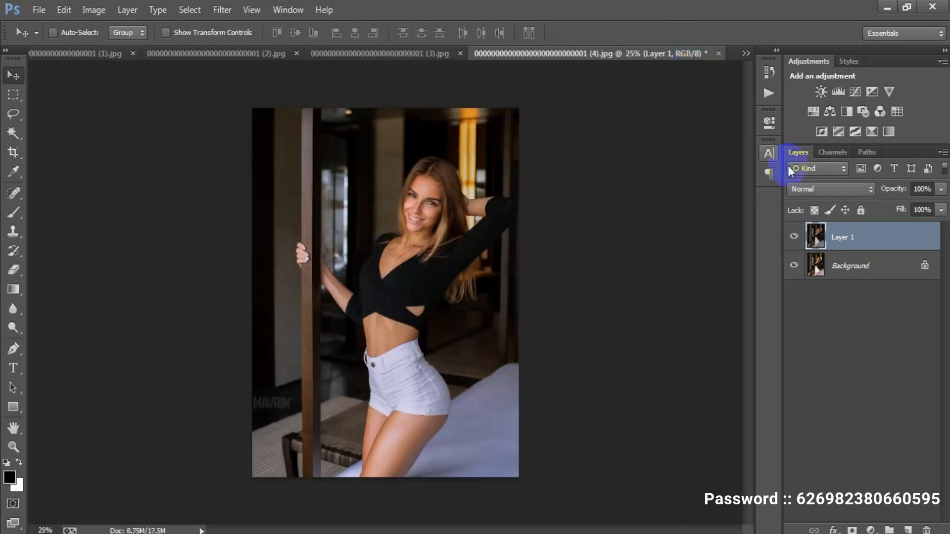
click(795, 233)
click(795, 232)
click(794, 233)
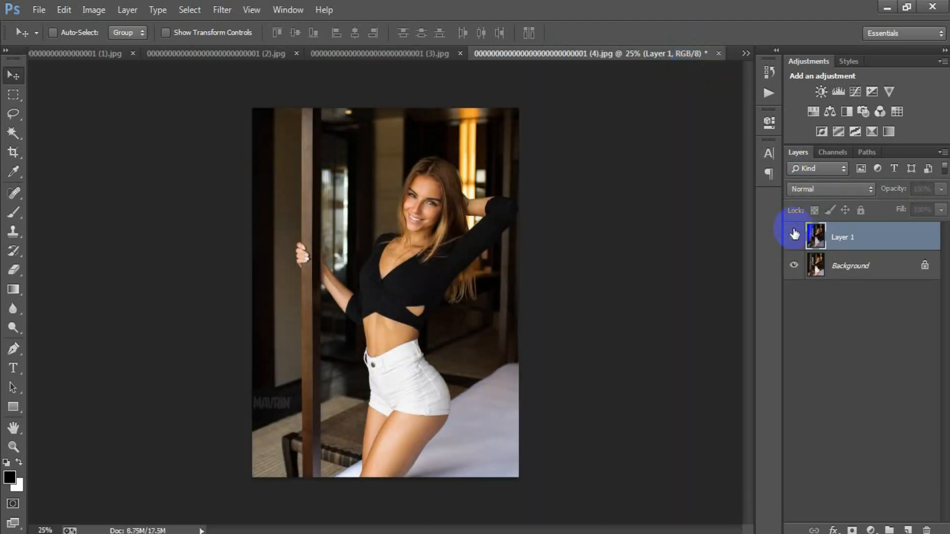
click(795, 232)
Switch to image (5) and toggle Layer 1's visibility to compare the grade with the original photo.
click(746, 53)
click(718, 123)
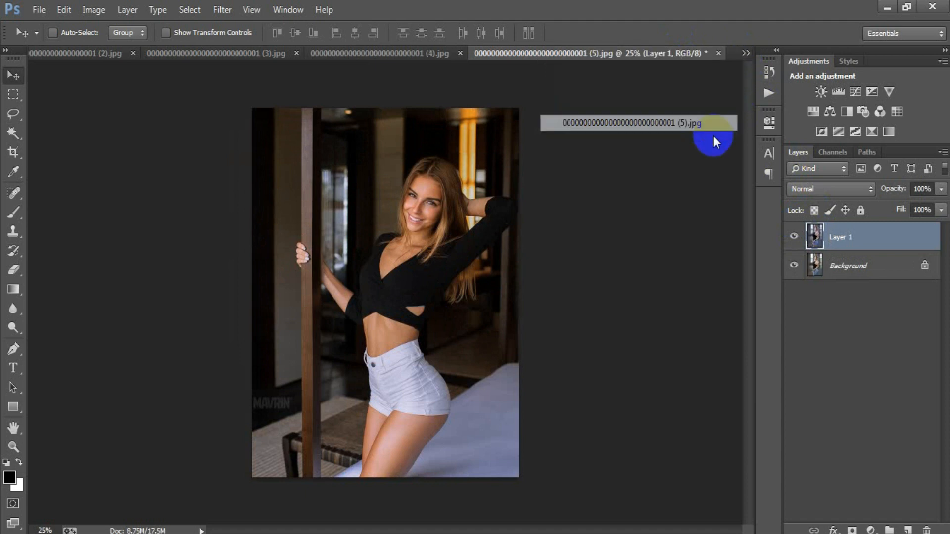
click(795, 237)
click(795, 237)
click(794, 237)
click(795, 237)
Return to image (1) and toggle Layer 1 off and on several times to review the finished grade.
click(746, 54)
click(716, 83)
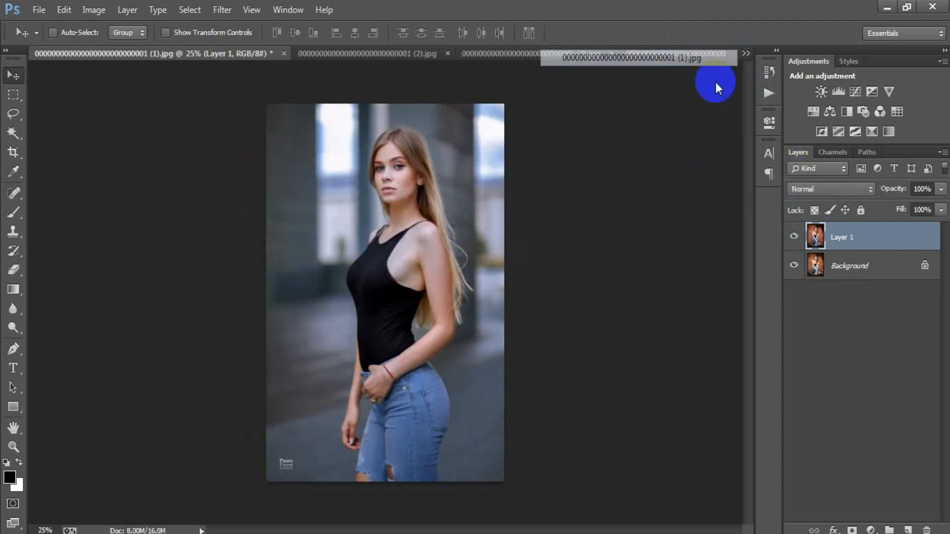
click(794, 239)
click(794, 239)
click(795, 238)
click(794, 238)
click(794, 239)
click(794, 239)
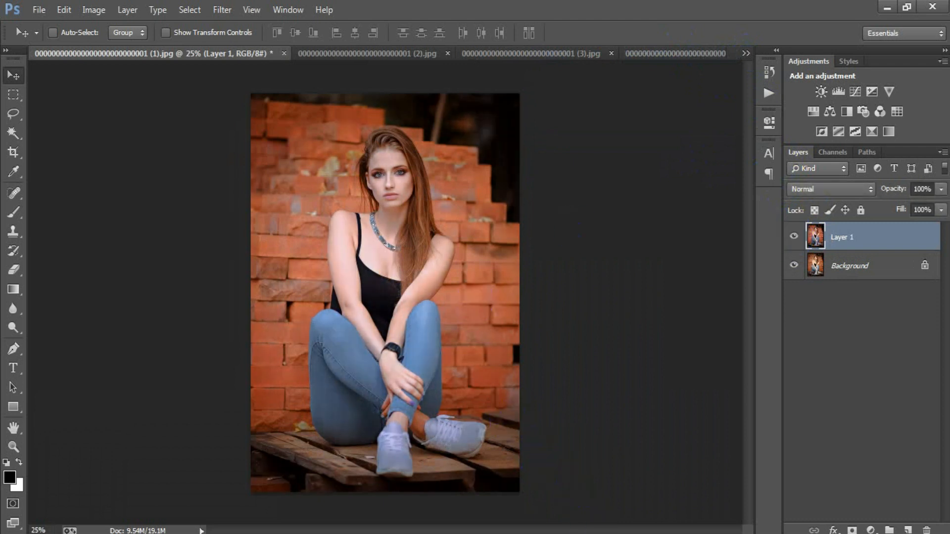